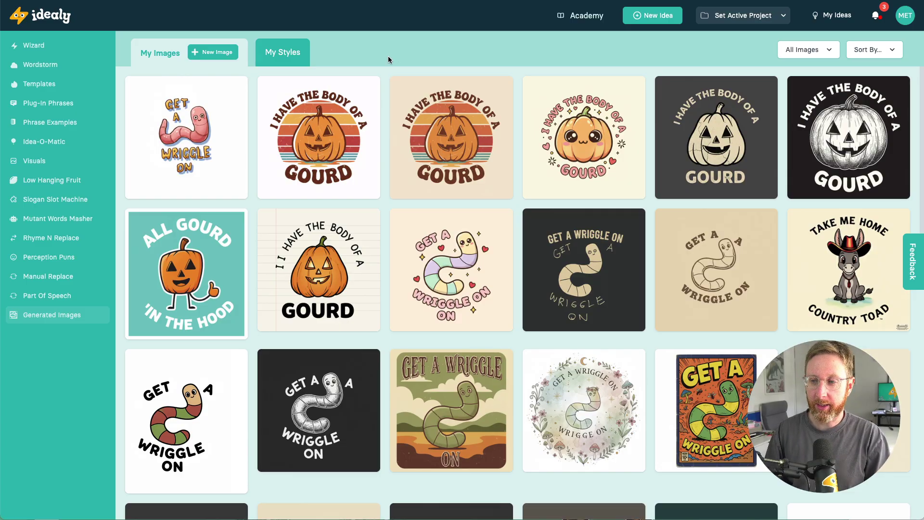
# - Generate Rhyme N Replace puns for the input word 'gourd'
pyautogui.click(70, 246)
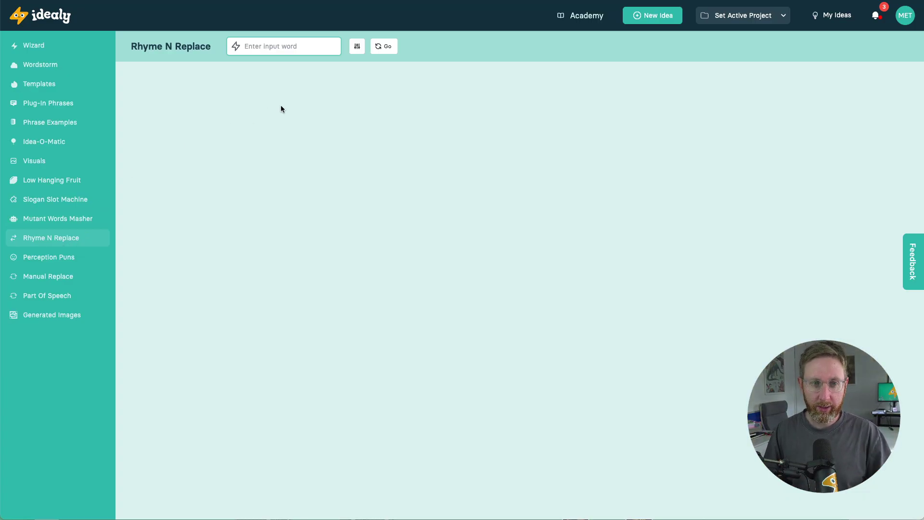
pyautogui.click(283, 39)
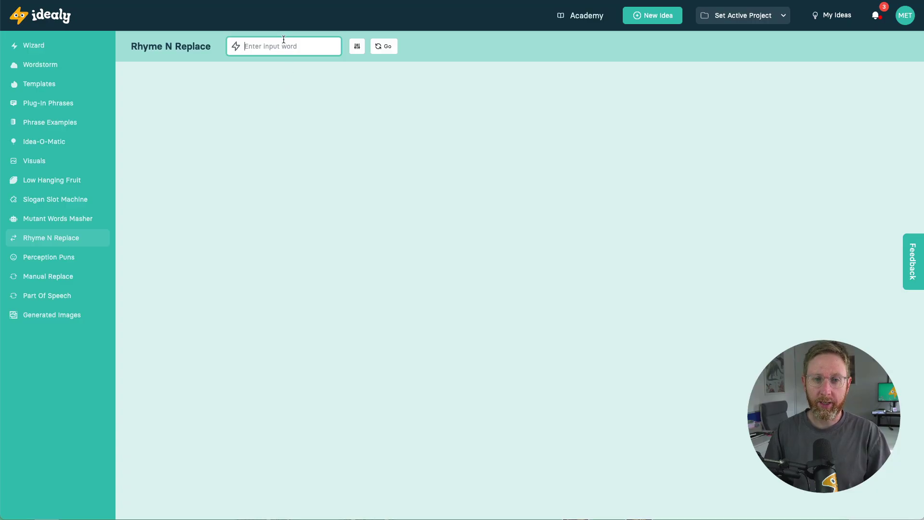
pyautogui.write('gourd')
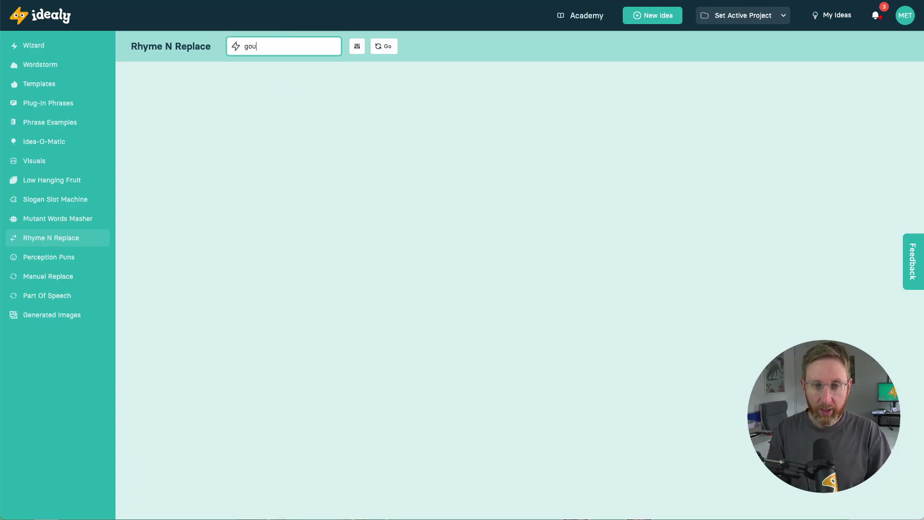
pyautogui.click(385, 53)
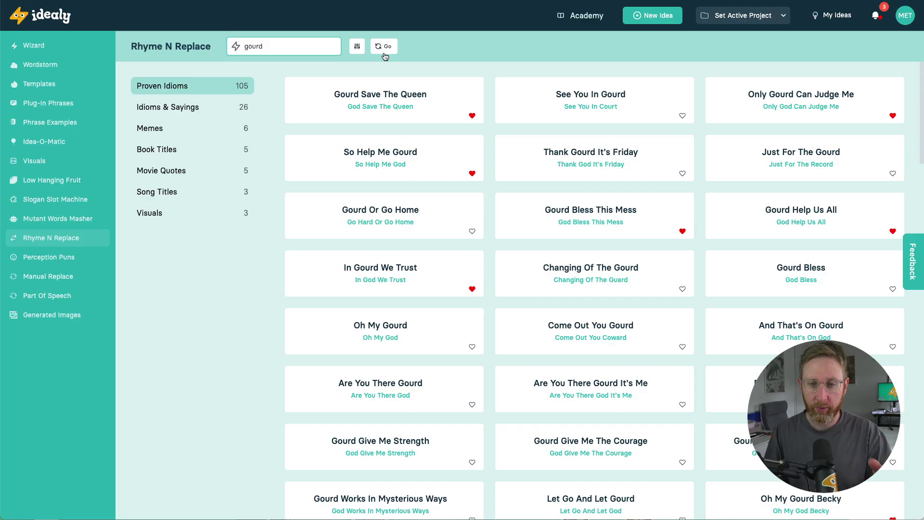
# - Browse the 'gourd' pun results down to the 'Gourd Zilla' title and highlight it
pyautogui.doubleClick(281, 53)
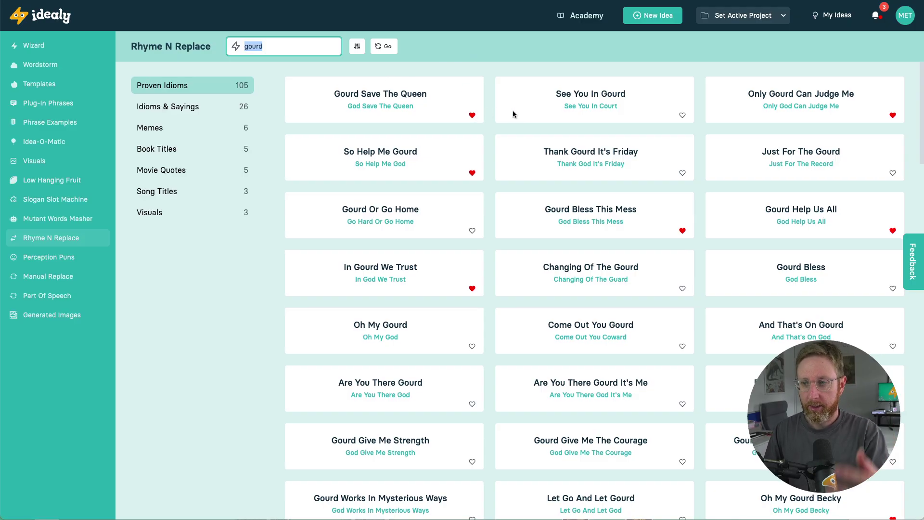
pyautogui.scroll(-1, 505, 111)
pyautogui.scroll(1, 497, 172)
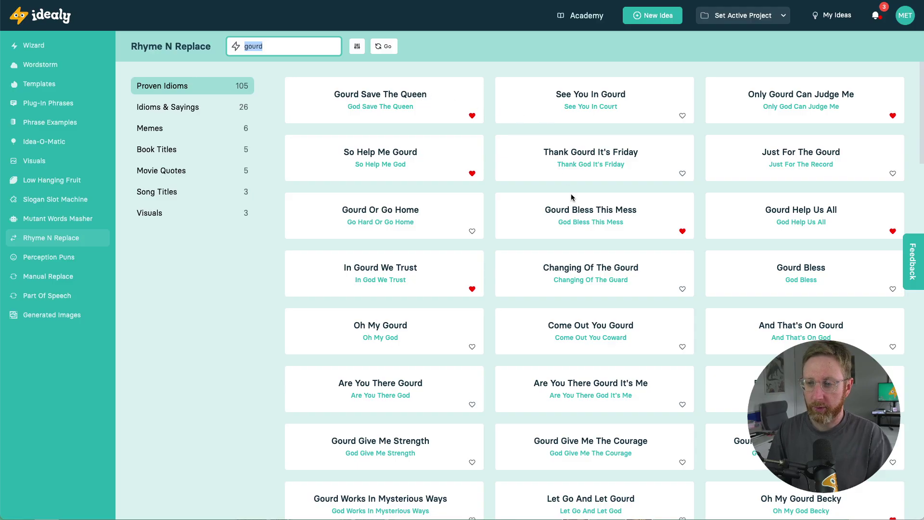
pyautogui.scroll(-3, 572, 195)
pyautogui.scroll(-8, 573, 194)
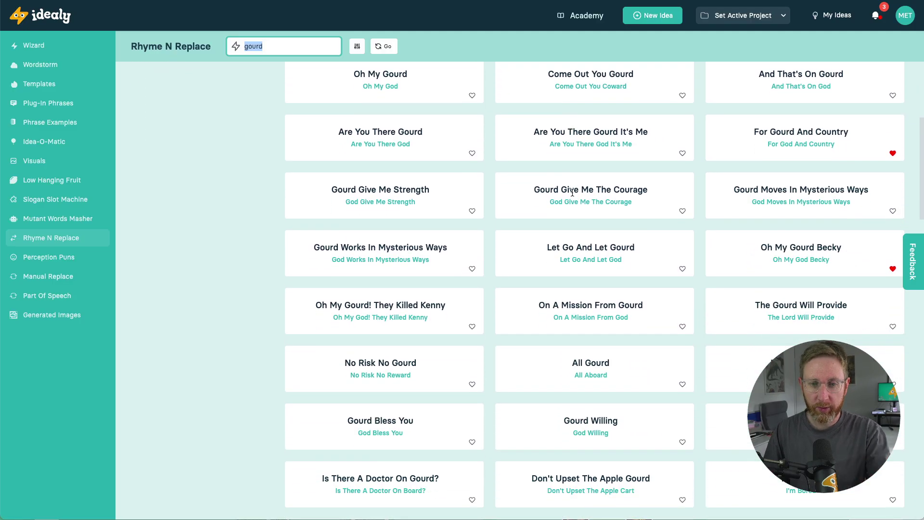
pyautogui.scroll(-12, 573, 194)
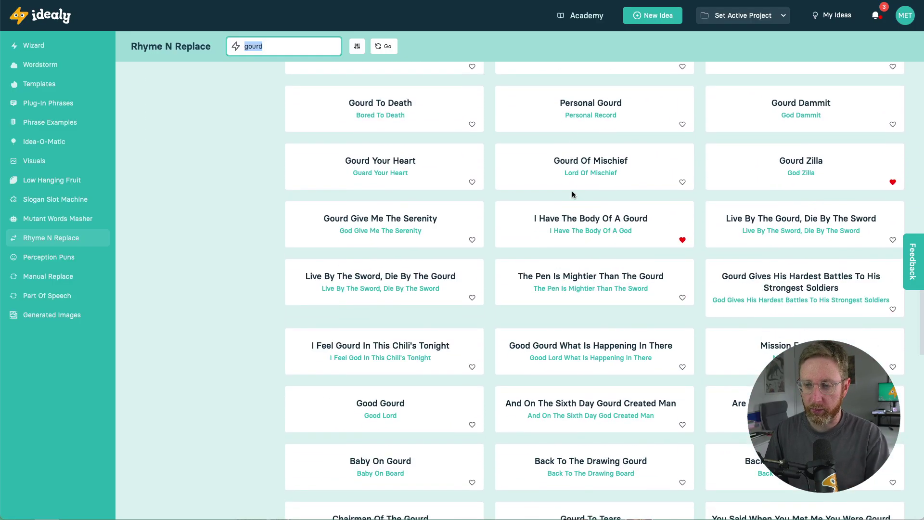
pyautogui.moveTo(779, 160); pyautogui.dragTo(824, 164)
pyautogui.click(801, 161)
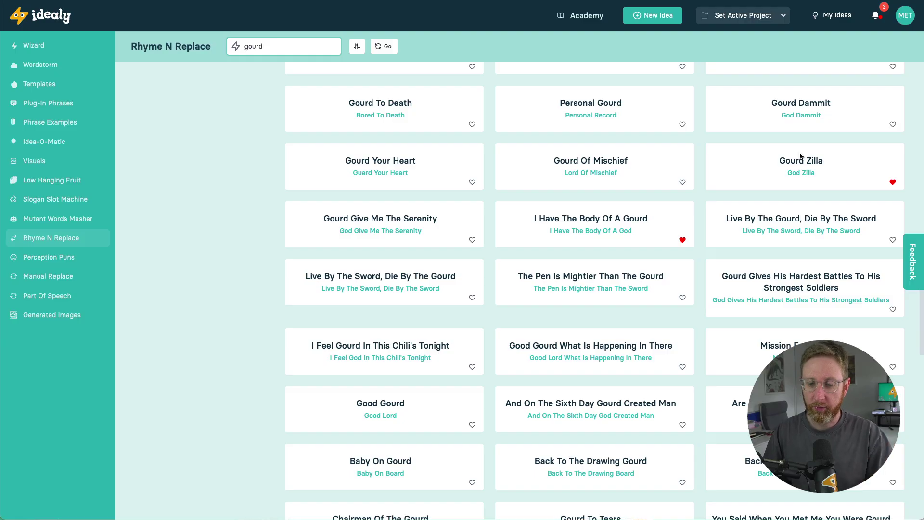
# - Scroll through the remaining pun results, then return to the Generated Images gallery
pyautogui.scroll(12, 758, 153)
pyautogui.scroll(-8, 758, 153)
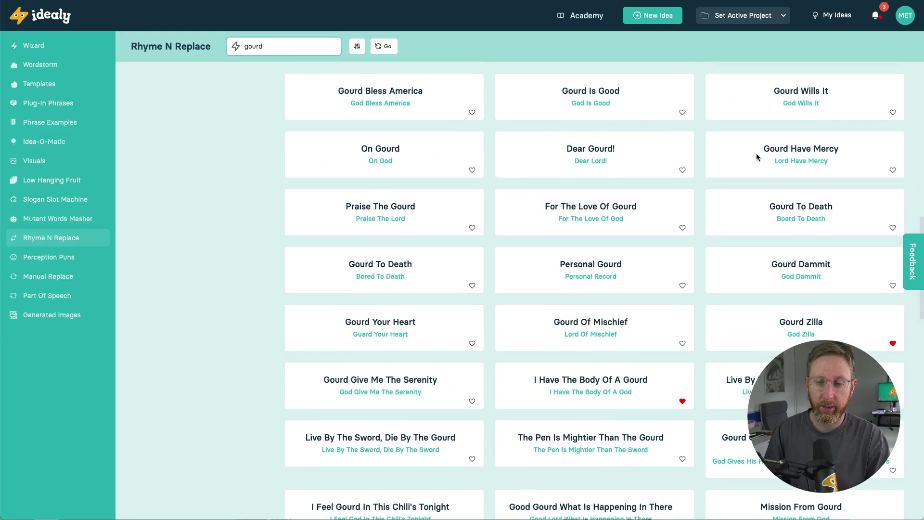
pyautogui.scroll(-6, 759, 151)
pyautogui.scroll(6, 759, 152)
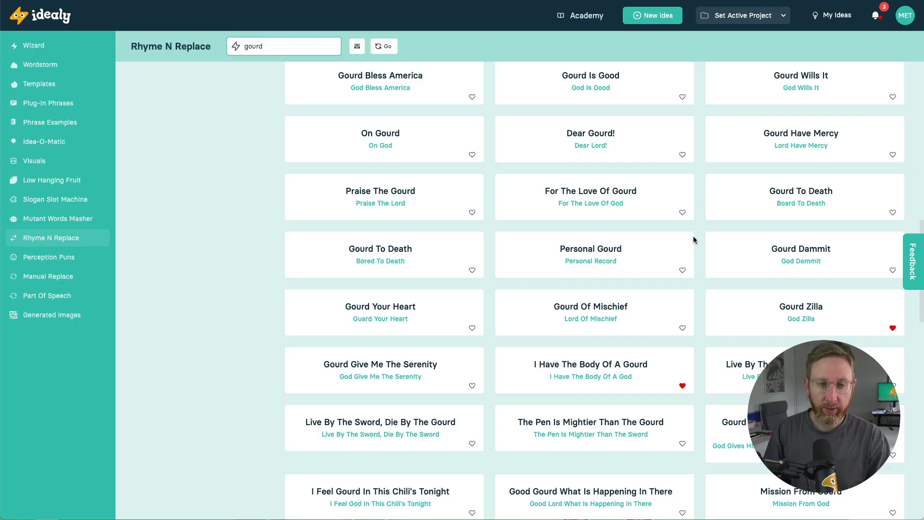
pyautogui.scroll(15, 693, 239)
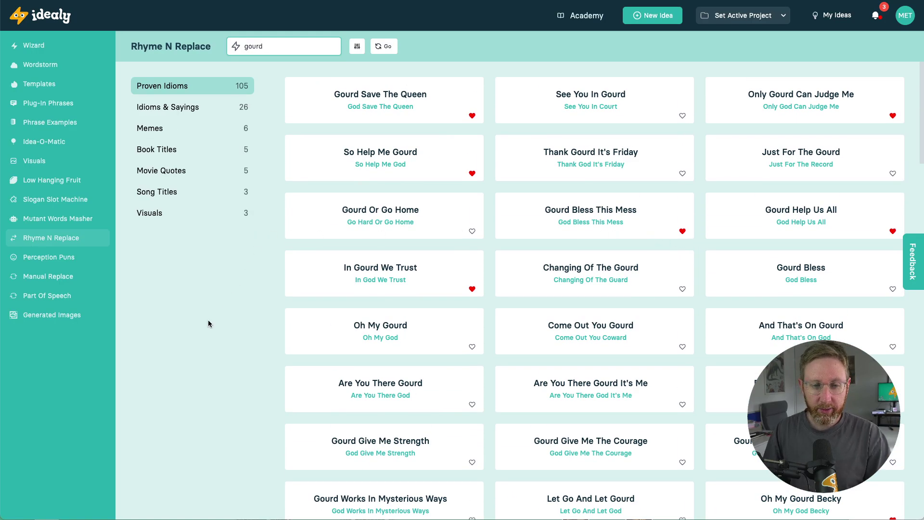
pyautogui.scroll(-2, 248, 284)
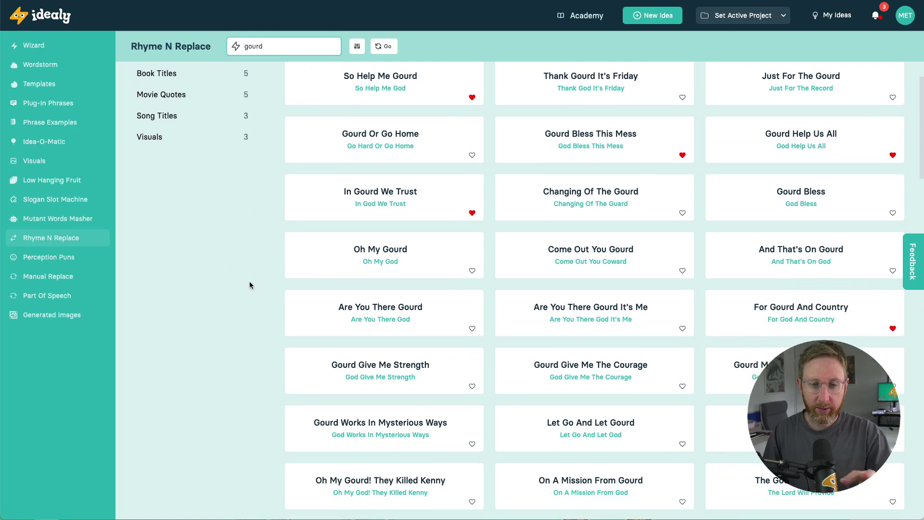
pyautogui.click(52, 315)
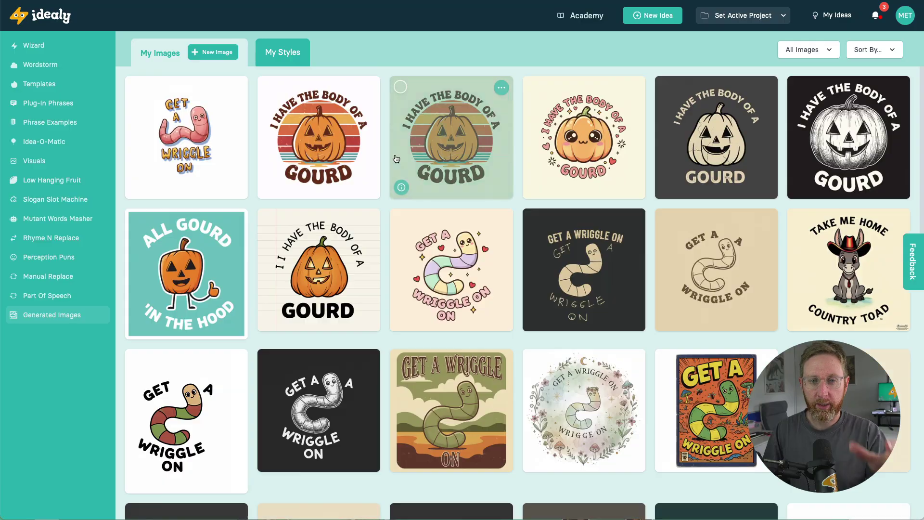
# - Start a new image in sketch mode and upload the gourdzilla.jpg sketch photo
pyautogui.click(197, 56)
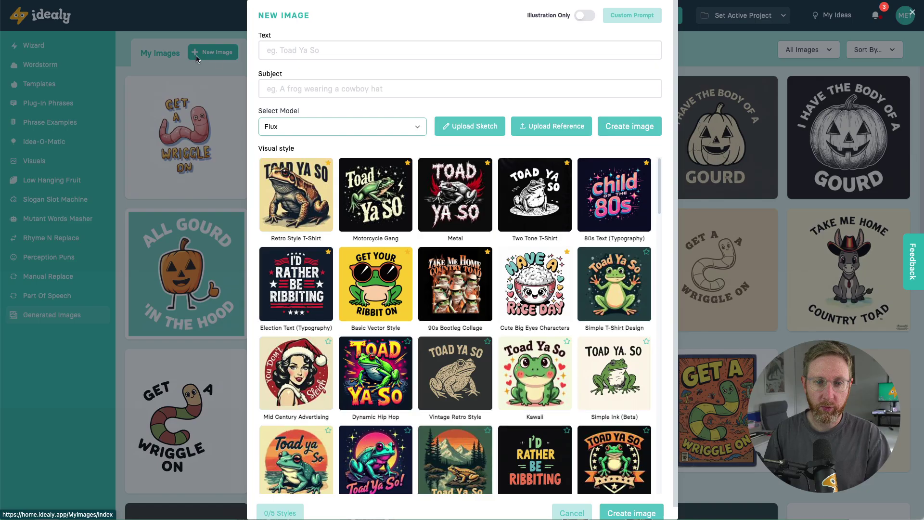
pyautogui.click(485, 131)
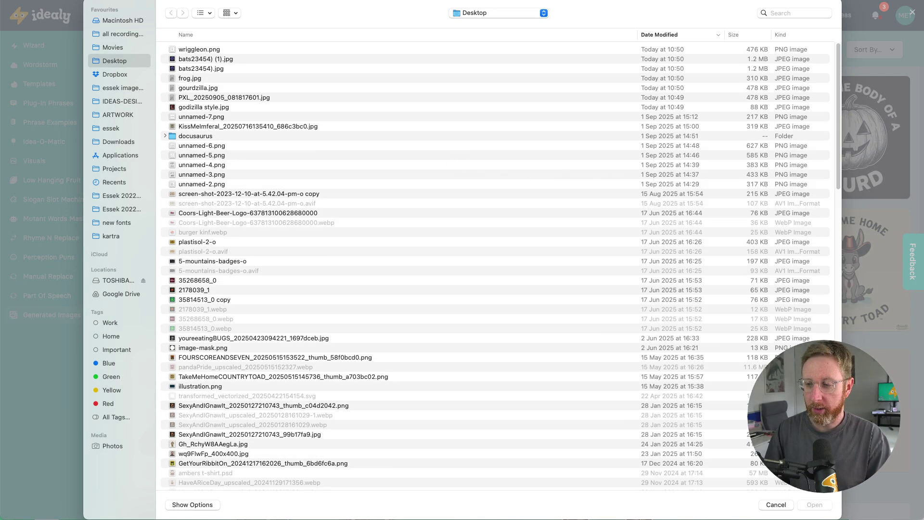
pyautogui.write('gour')
pyautogui.click(814, 504)
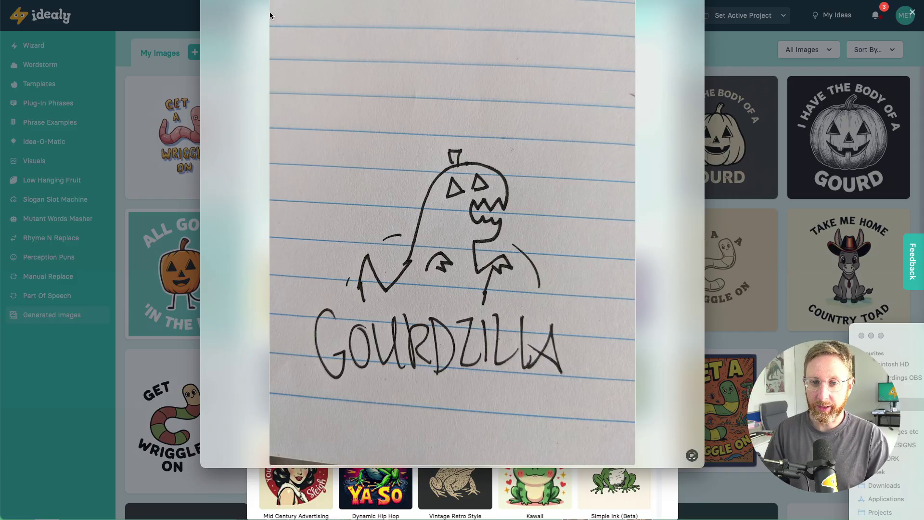
# - Close the enlarged sketch preview and generate the Gourdzilla design from the uploaded sketch
pyautogui.press('Escape')
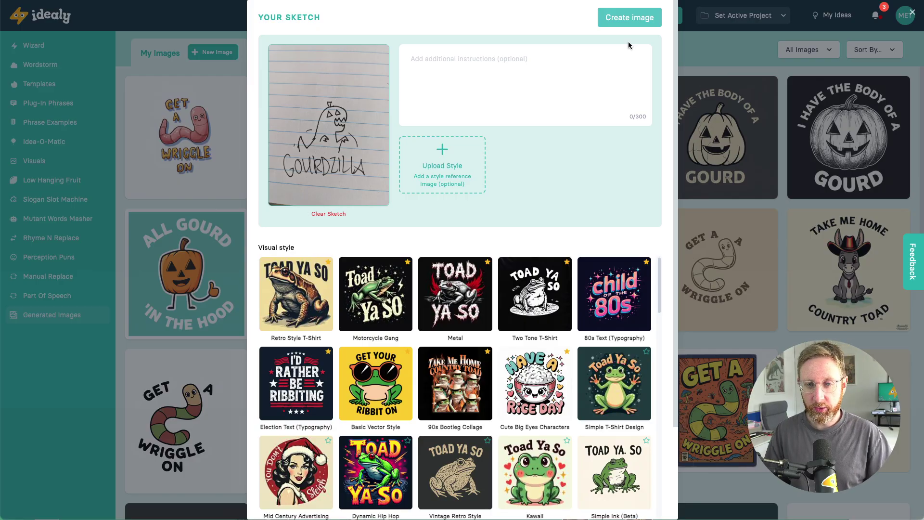
pyautogui.click(629, 19)
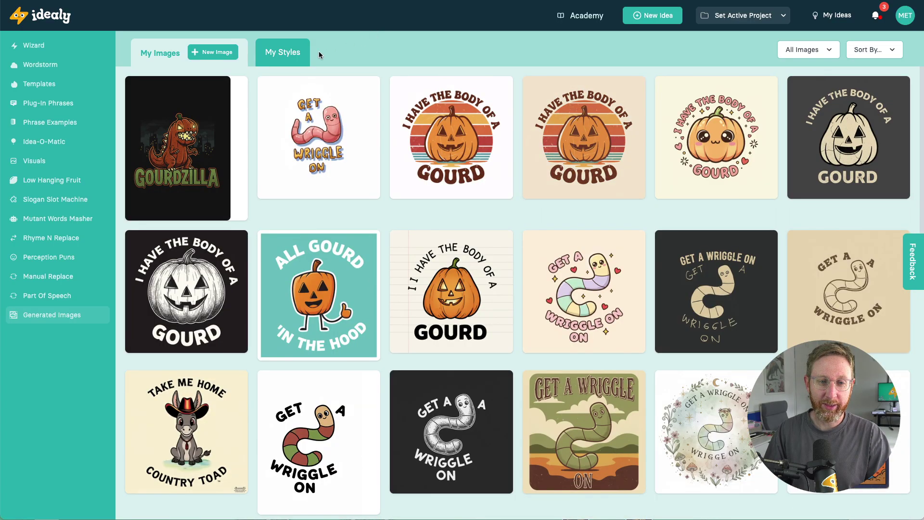
pyautogui.click(161, 157)
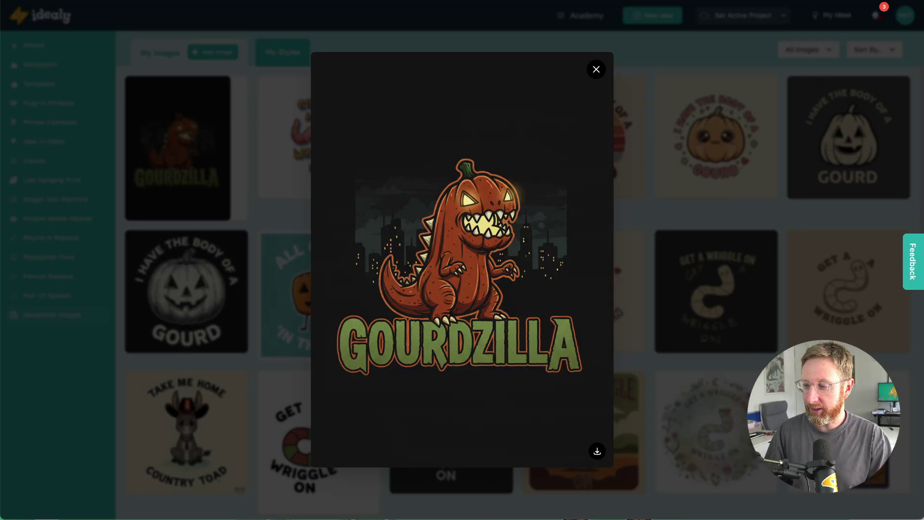
pyautogui.press('super+i')
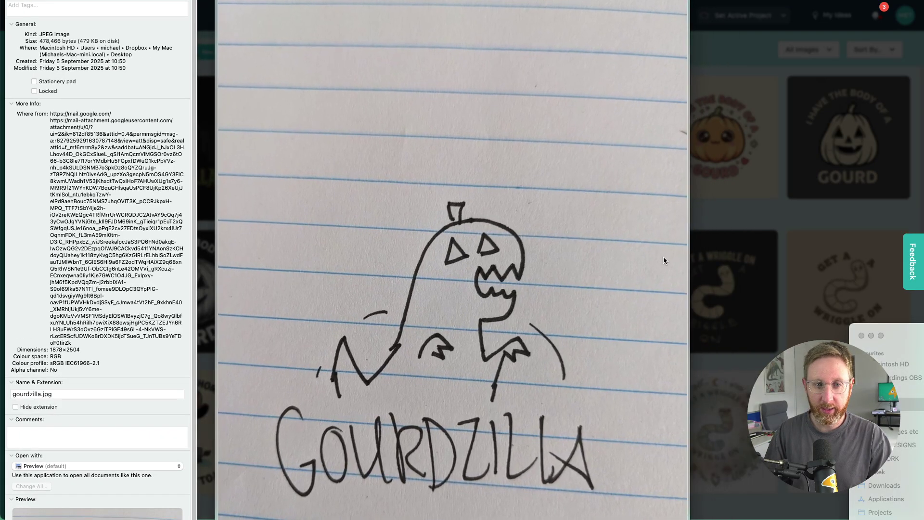
pyautogui.press('super+w')
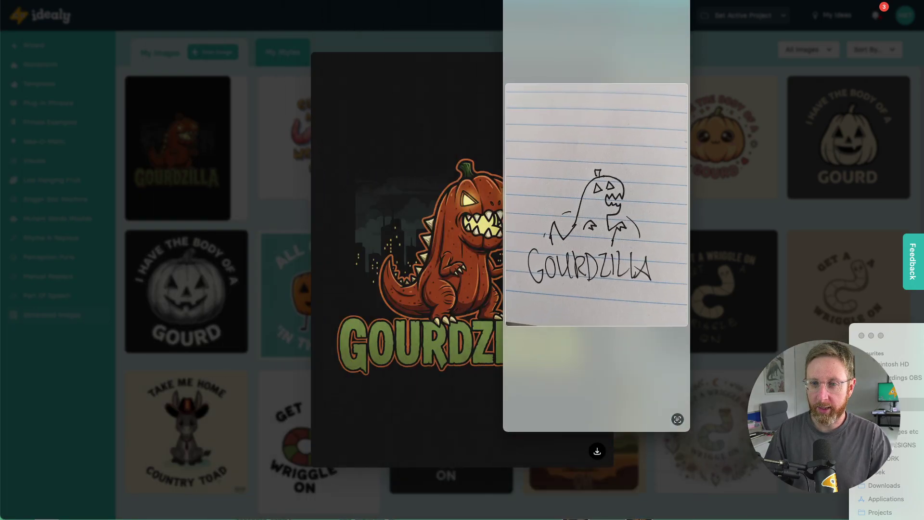
pyautogui.moveTo(673, 437)
pyautogui.mouseDown()
pyautogui.moveTo(554, 491)
pyautogui.moveTo(587, 469)
pyautogui.mouseUp()
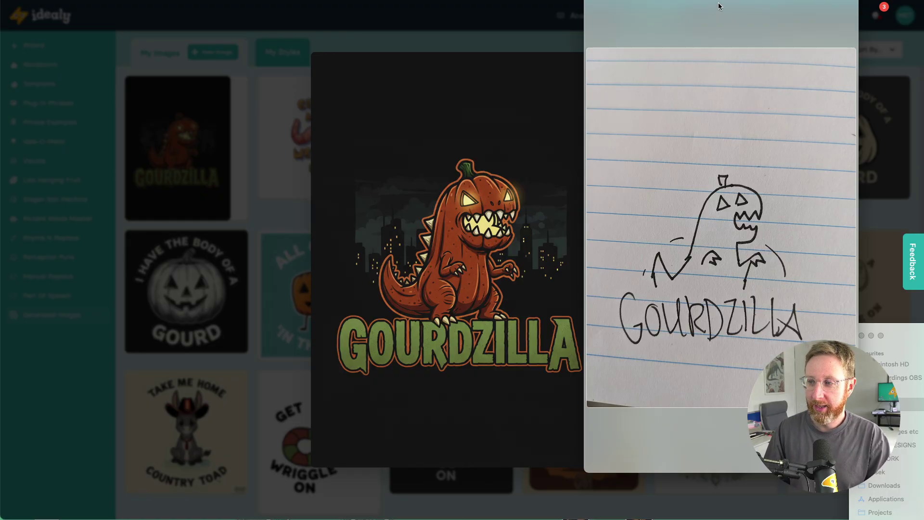
pyautogui.moveTo(721, 6); pyautogui.dragTo(185, 6)
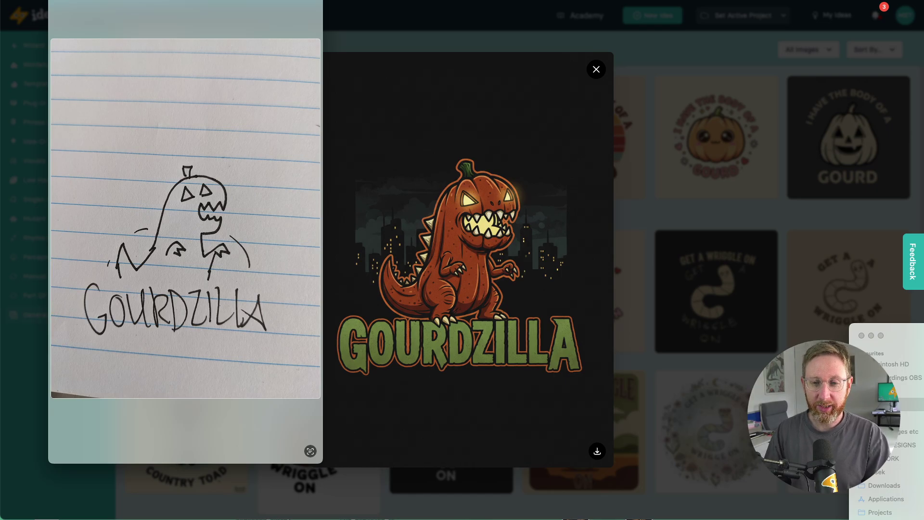
pyautogui.click(597, 71)
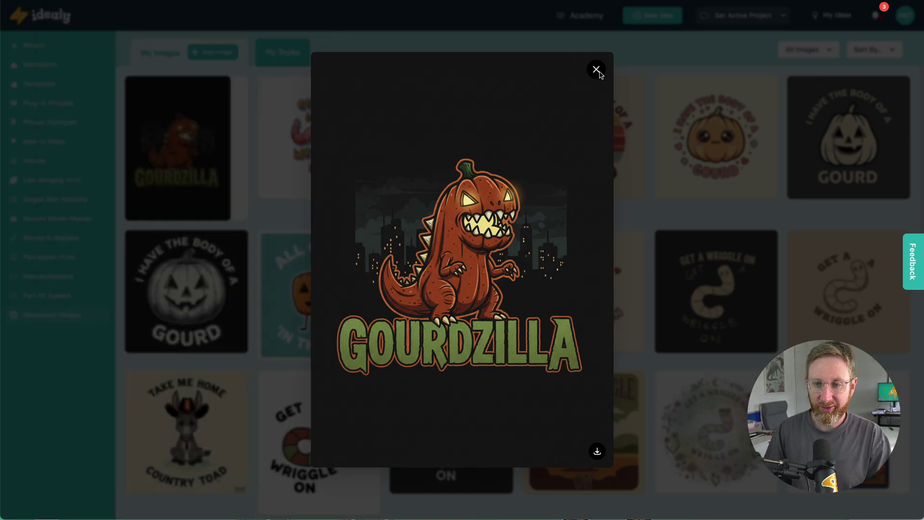
pyautogui.click(596, 70)
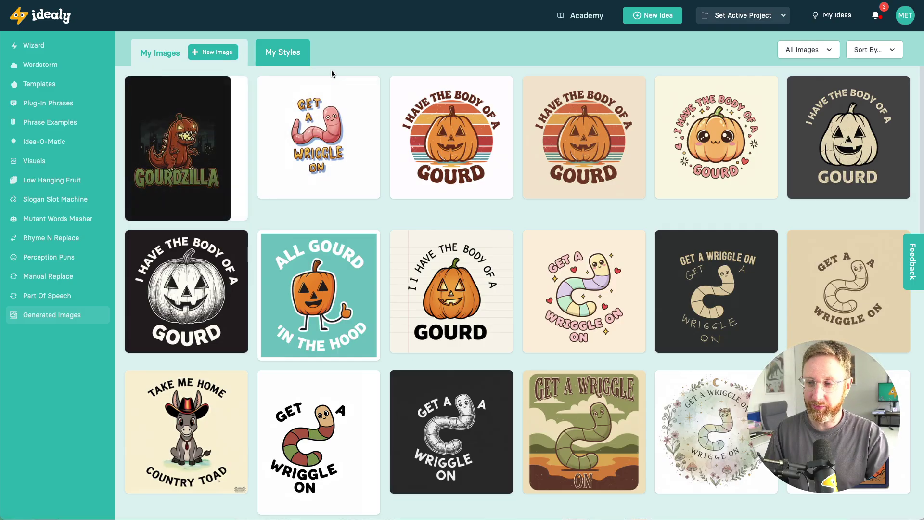
# - Re-generate the Gourdzilla image as a new variant, then reopen the original tile's options
pyautogui.click(234, 90)
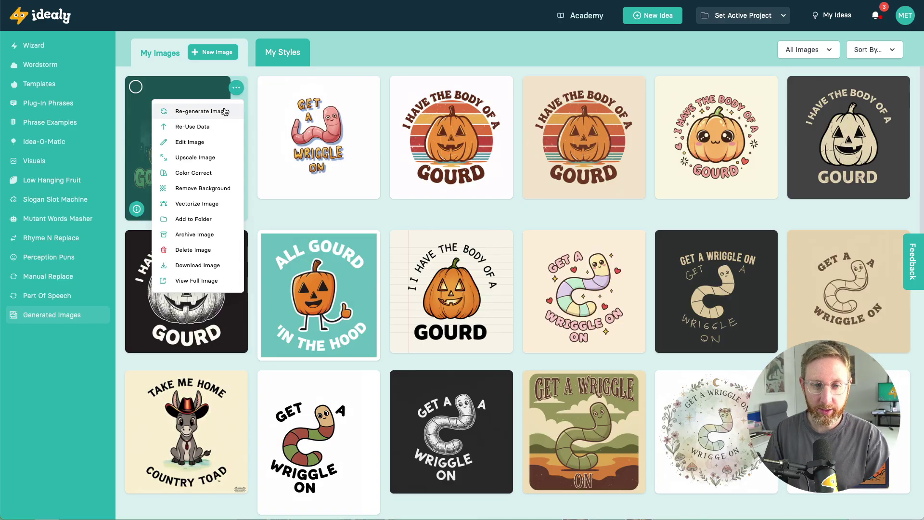
pyautogui.click(201, 111)
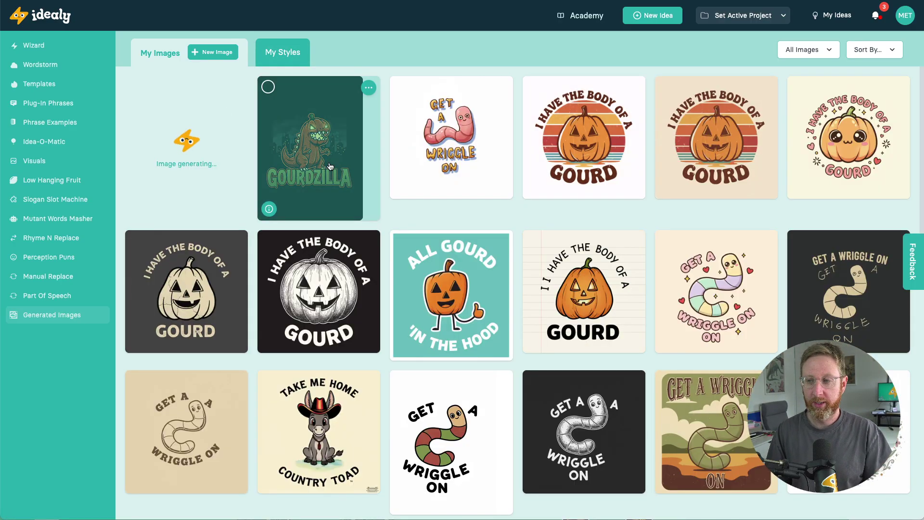
pyautogui.click(369, 87)
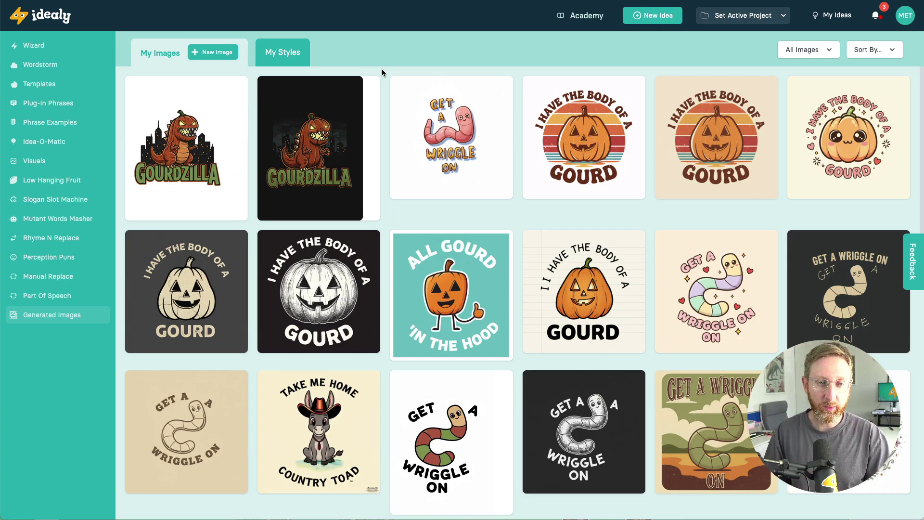
pyautogui.click(184, 149)
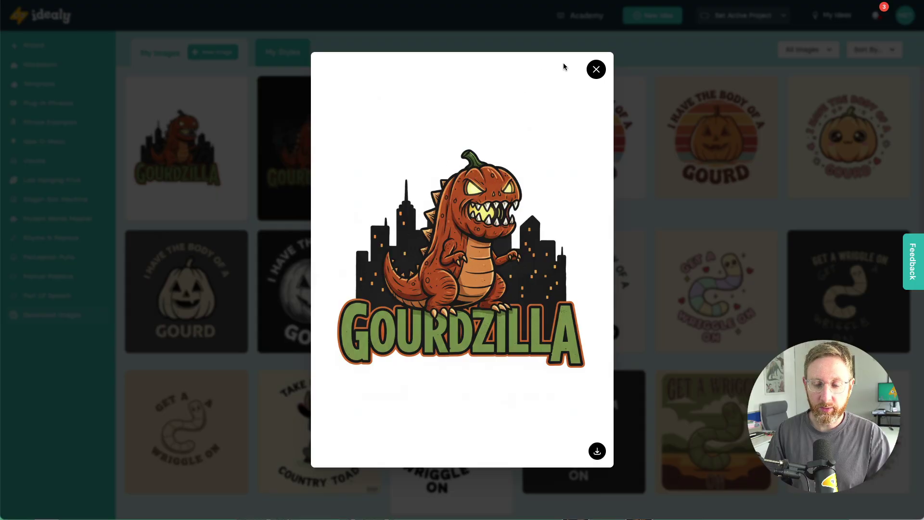
pyautogui.click(597, 70)
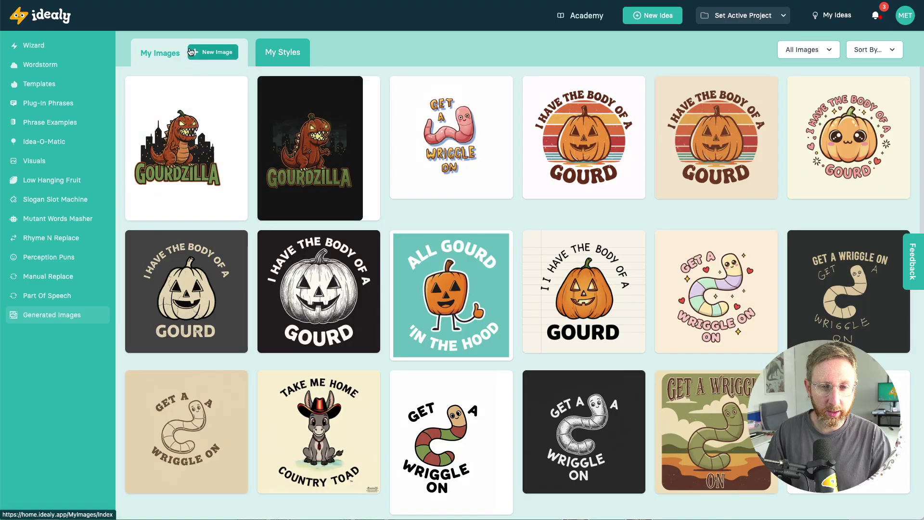
pyautogui.click(193, 160)
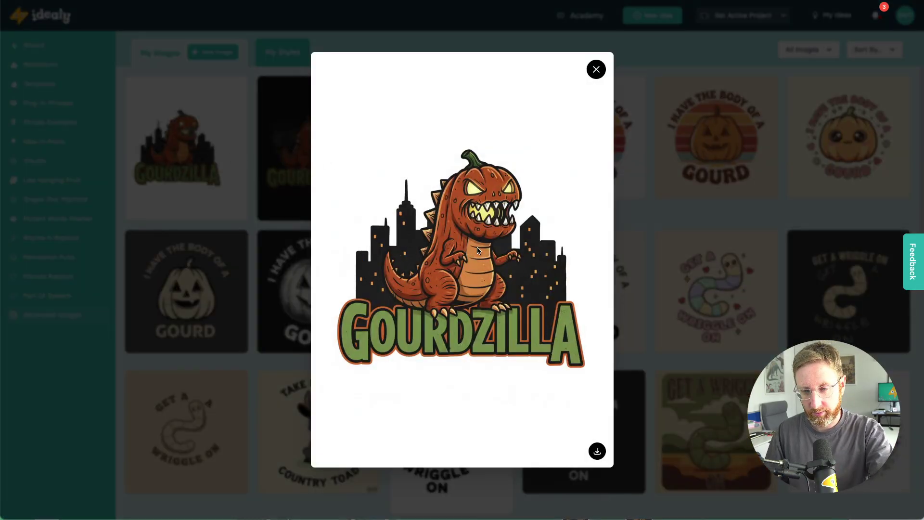
pyautogui.click(268, 189)
pyautogui.click(236, 87)
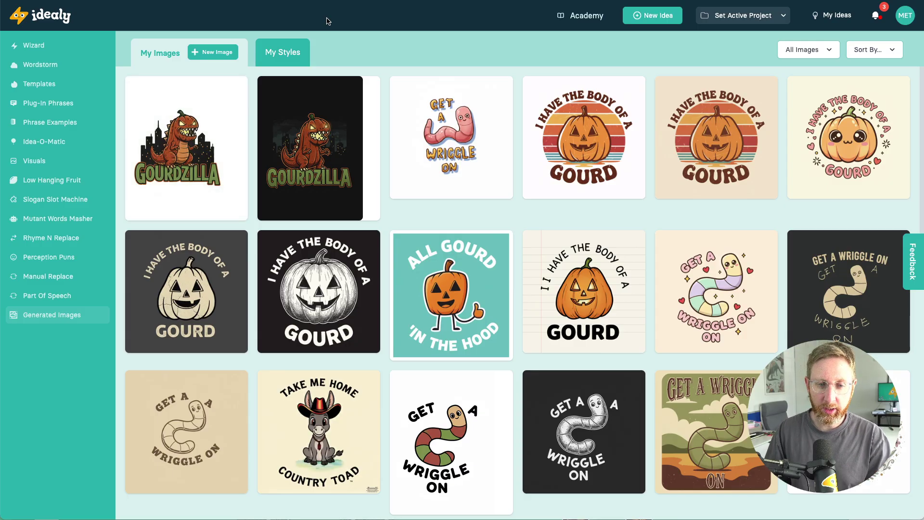